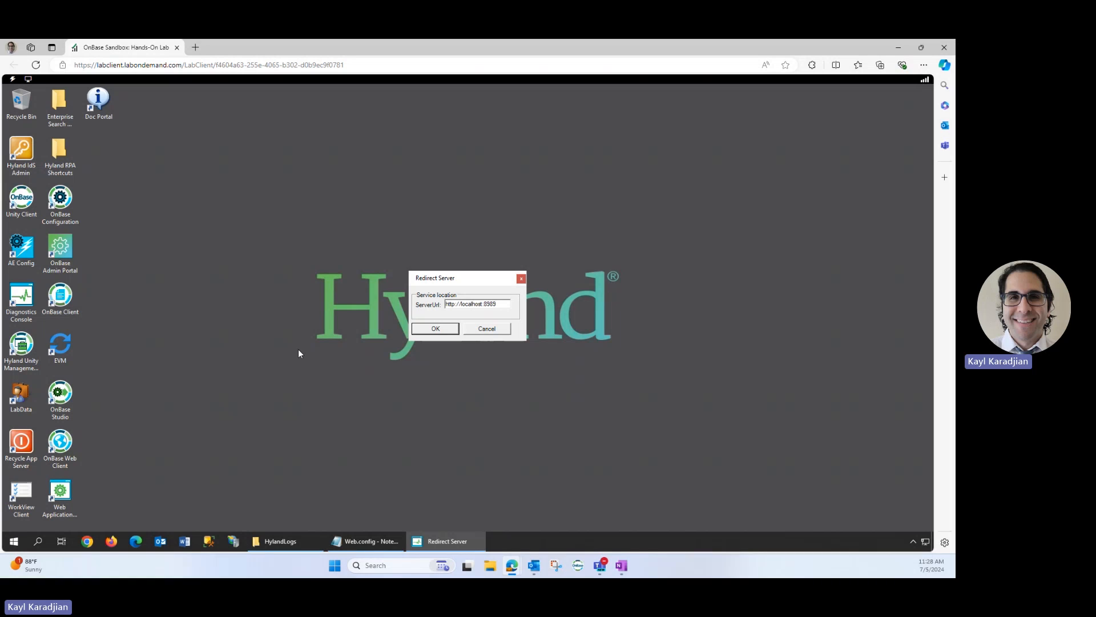
left_click(423, 328)
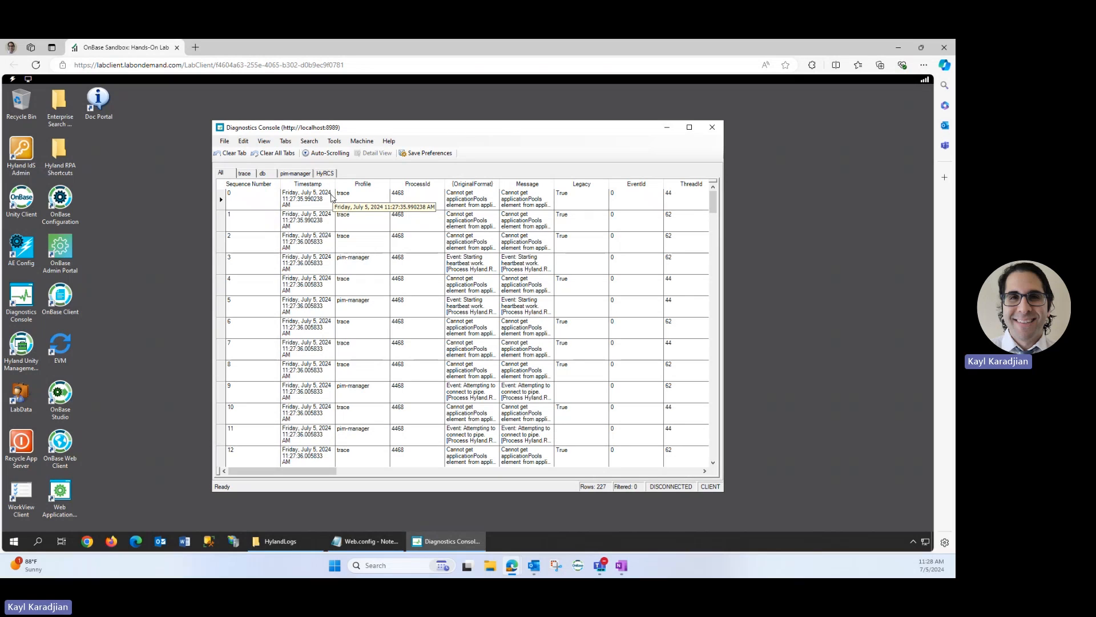
Bring up Web.config in Notepad, save the file with its DiagnosticsConsole logging route, and minimize it
left_click(354, 541)
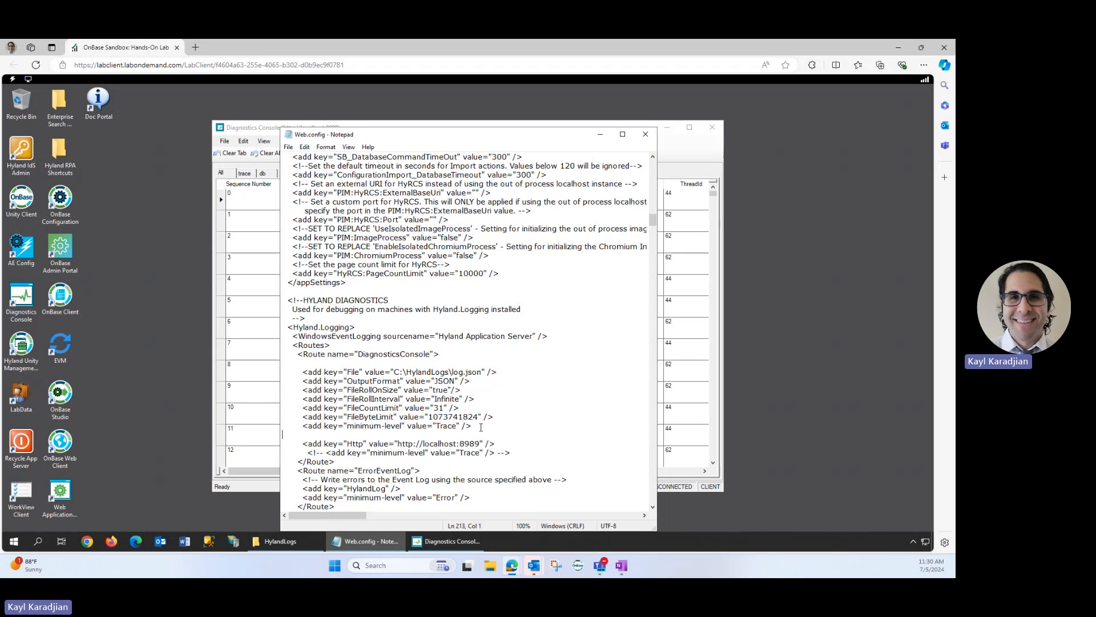
left_click(293, 151)
left_click(297, 191)
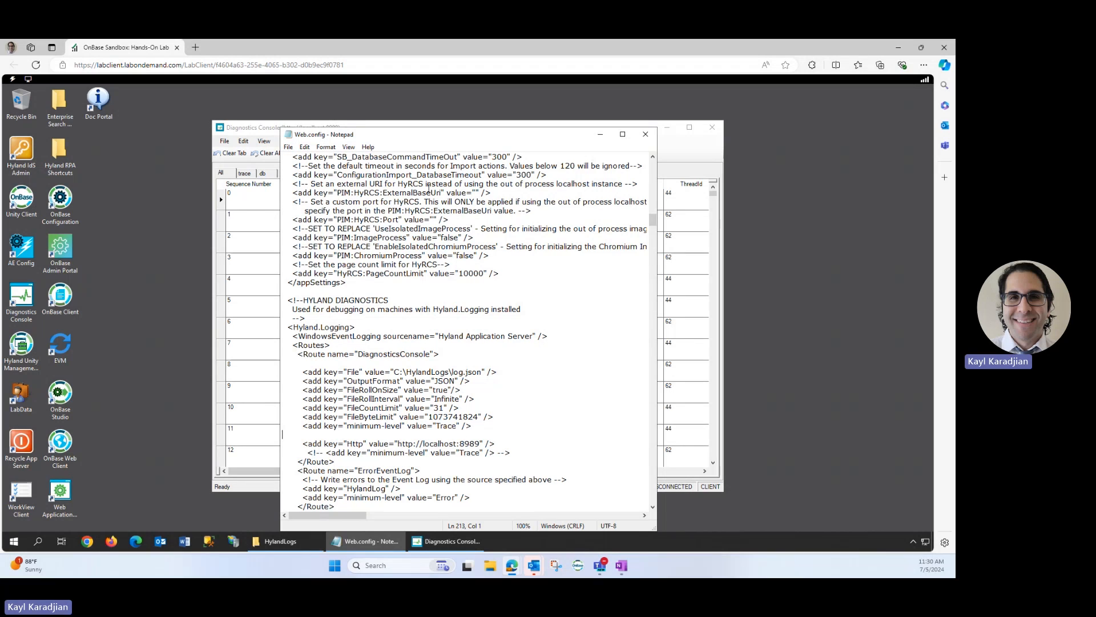
left_click(600, 135)
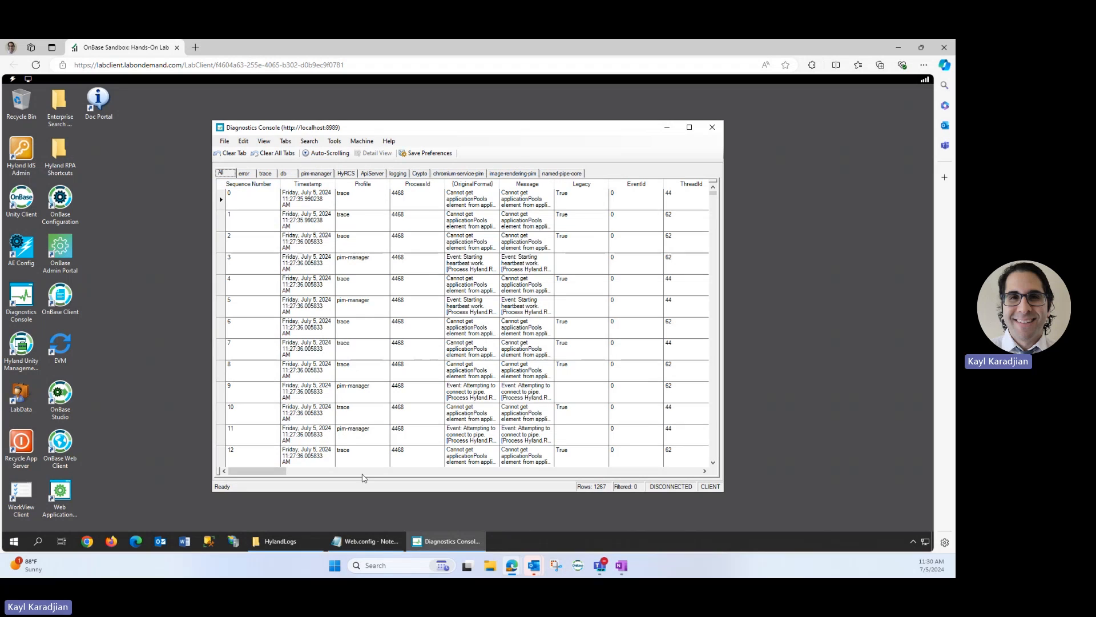
Open log.json from the HylandLogs folder in Notepad, examine its raw entries, and minimize both windows
left_click(264, 544)
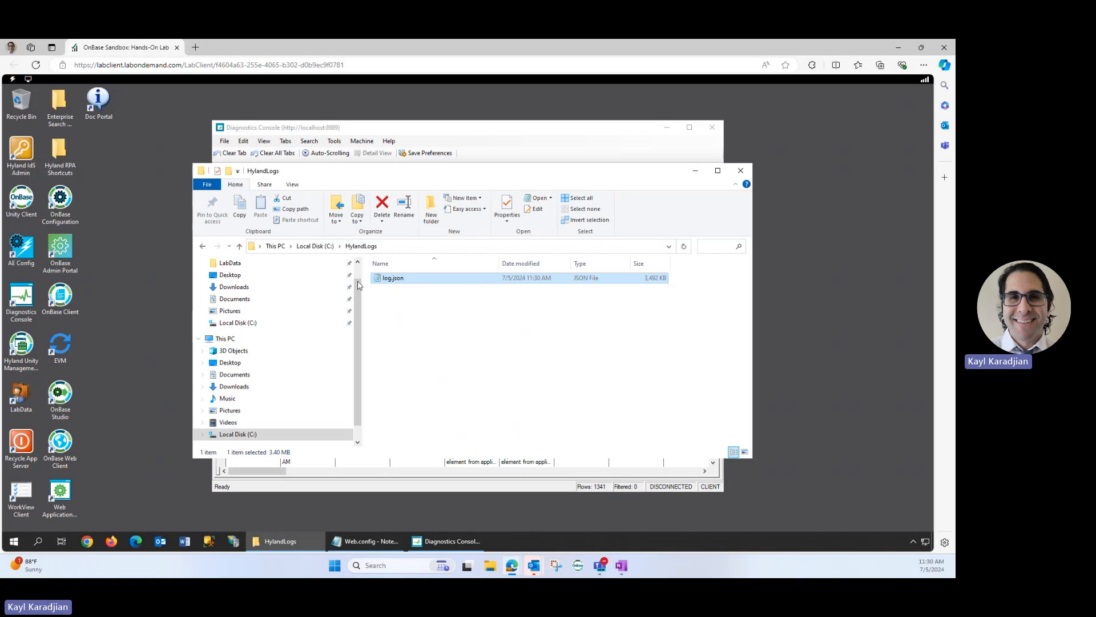
double_click(393, 278)
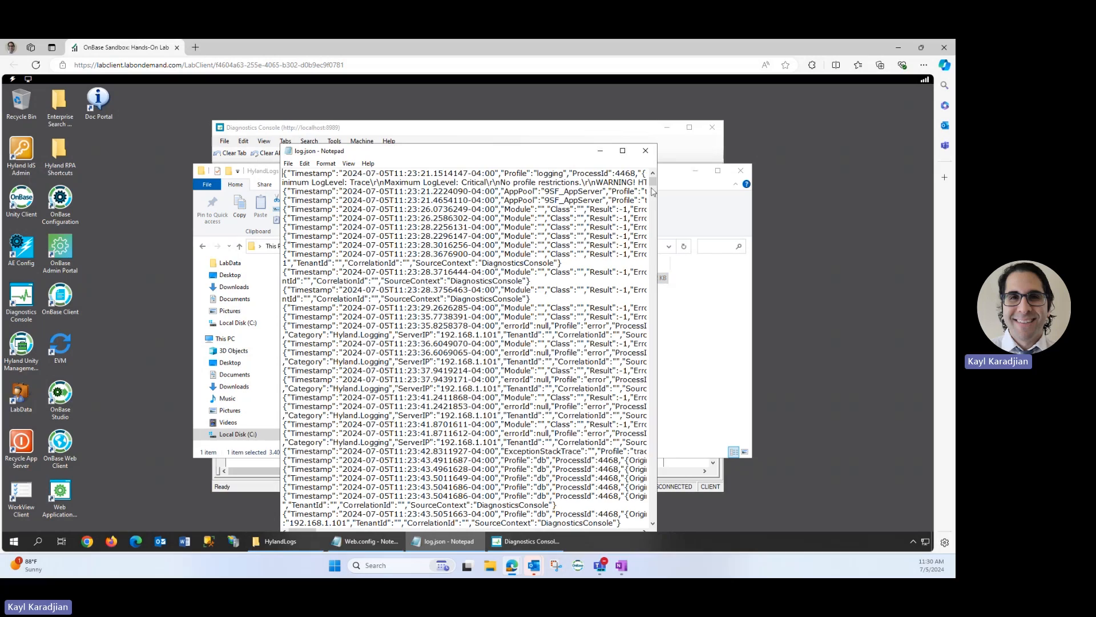
mouse_move(653, 191)
left_mouse_down()
mouse_move(652, 518)
mouse_move(649, 177)
left_mouse_up()
left_click(604, 153)
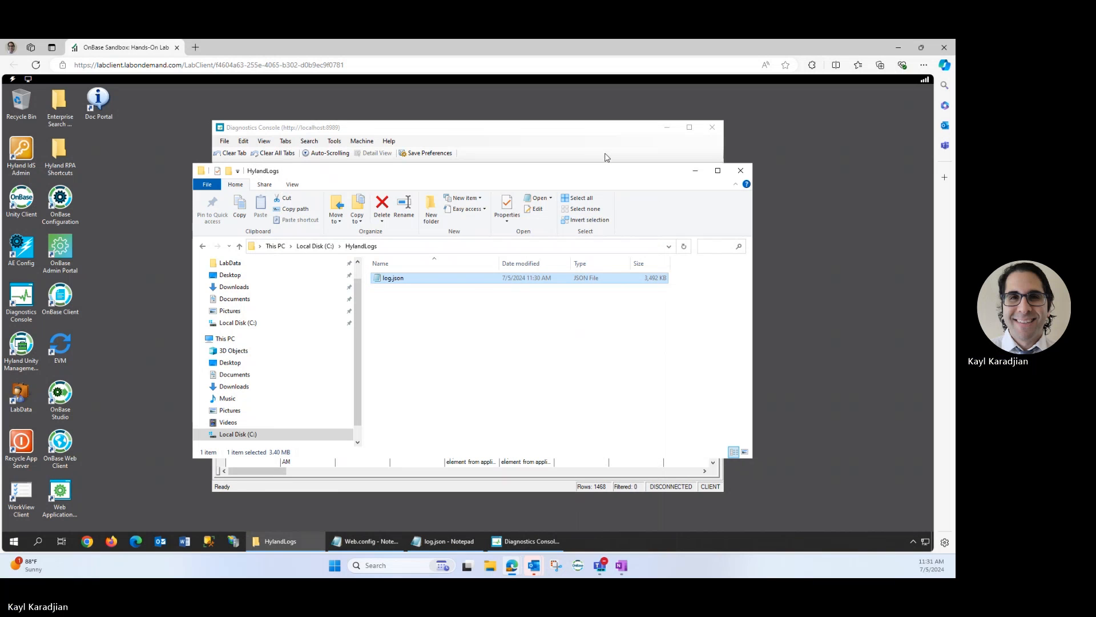
left_click(695, 171)
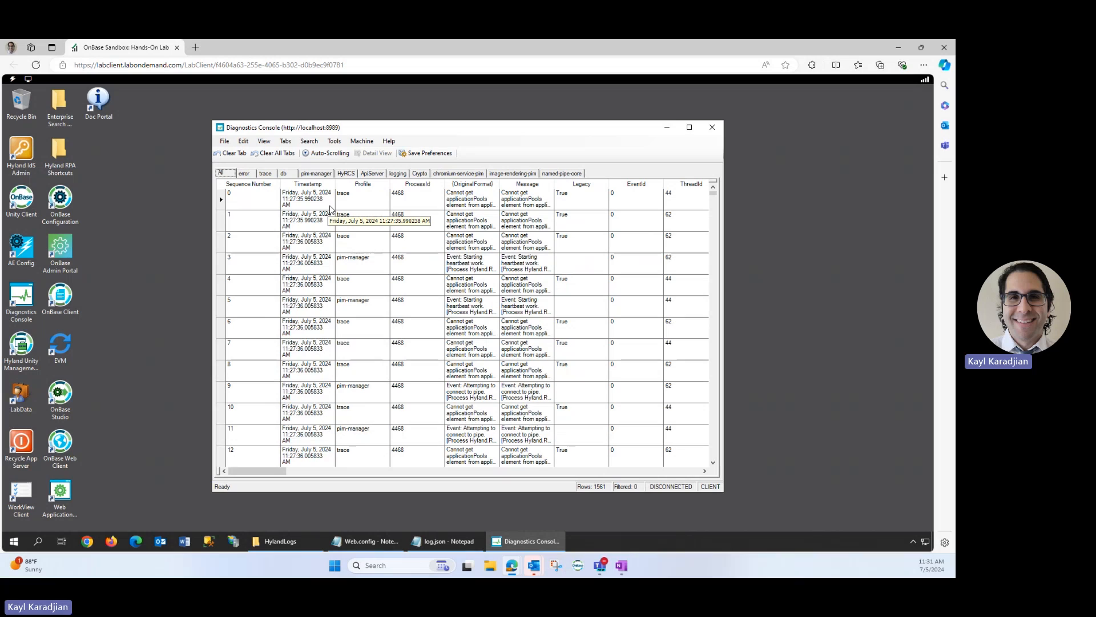
Open the Windows Services console by running services.msc
left_click(45, 541)
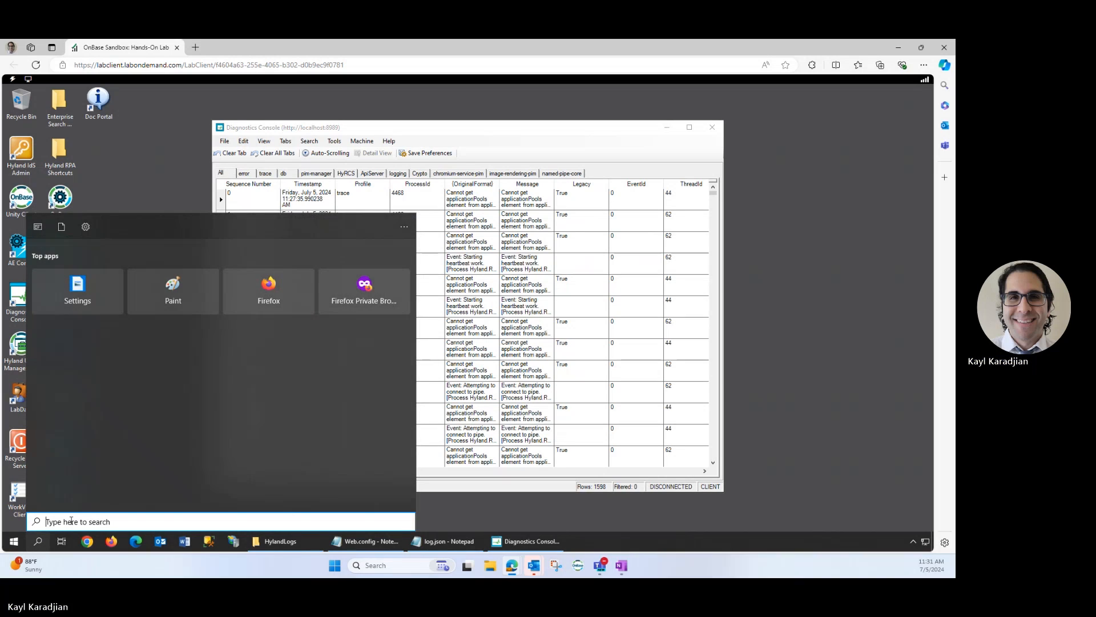
type("run")
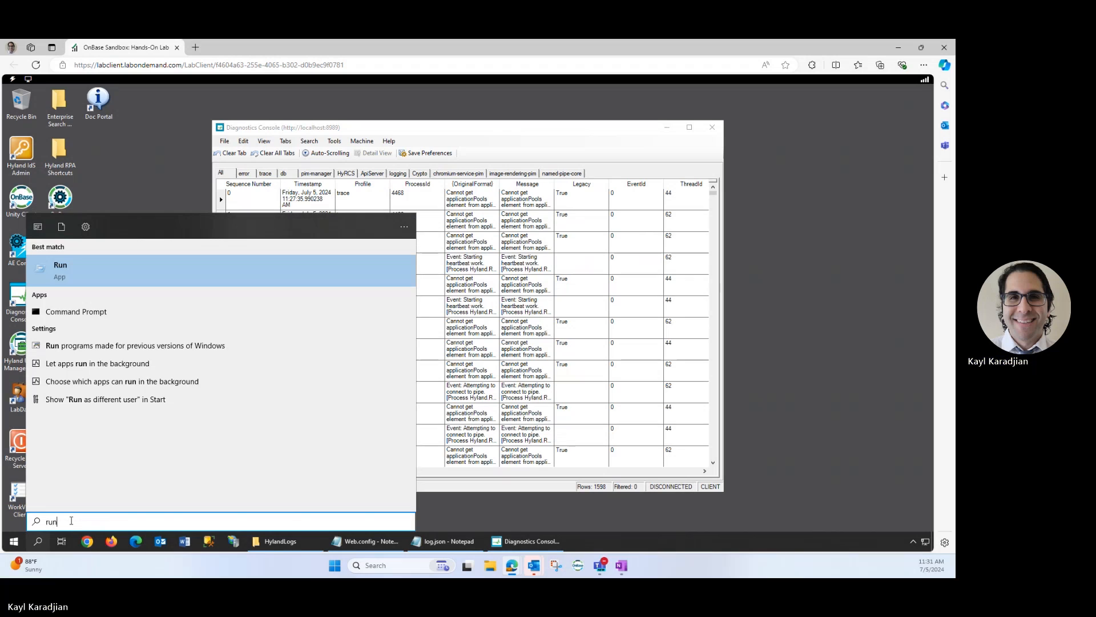
left_click(102, 273)
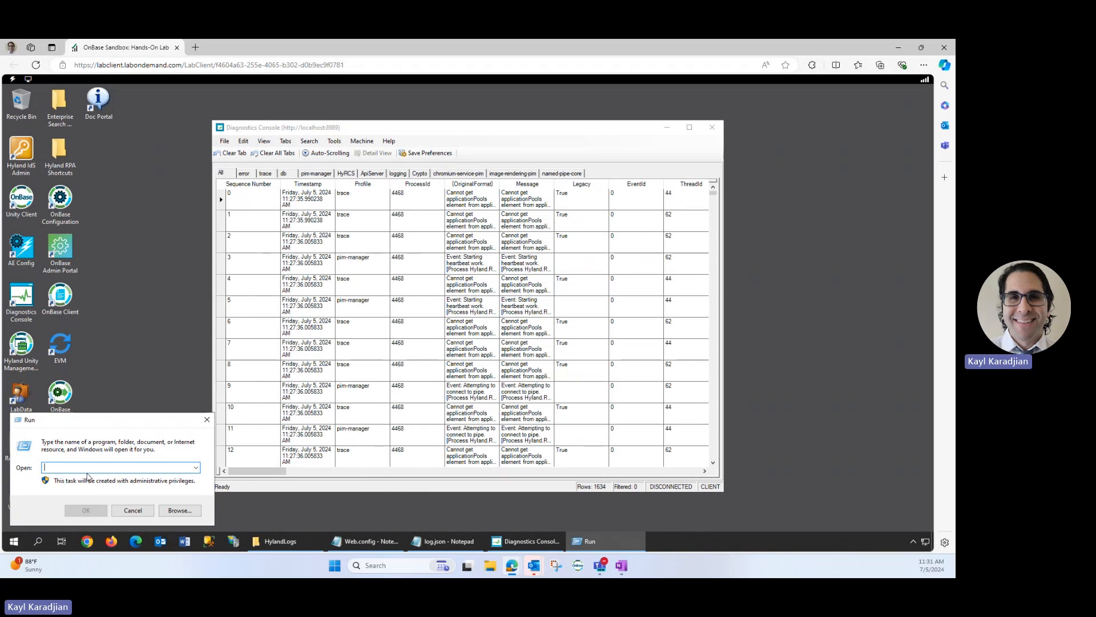
type("services.")
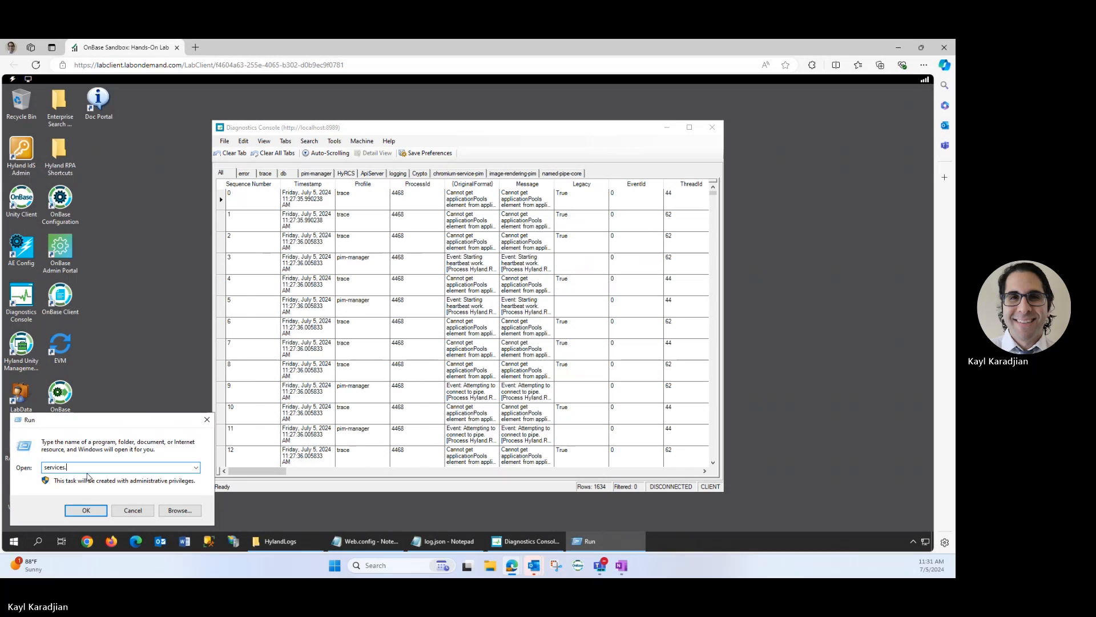
type("ms")
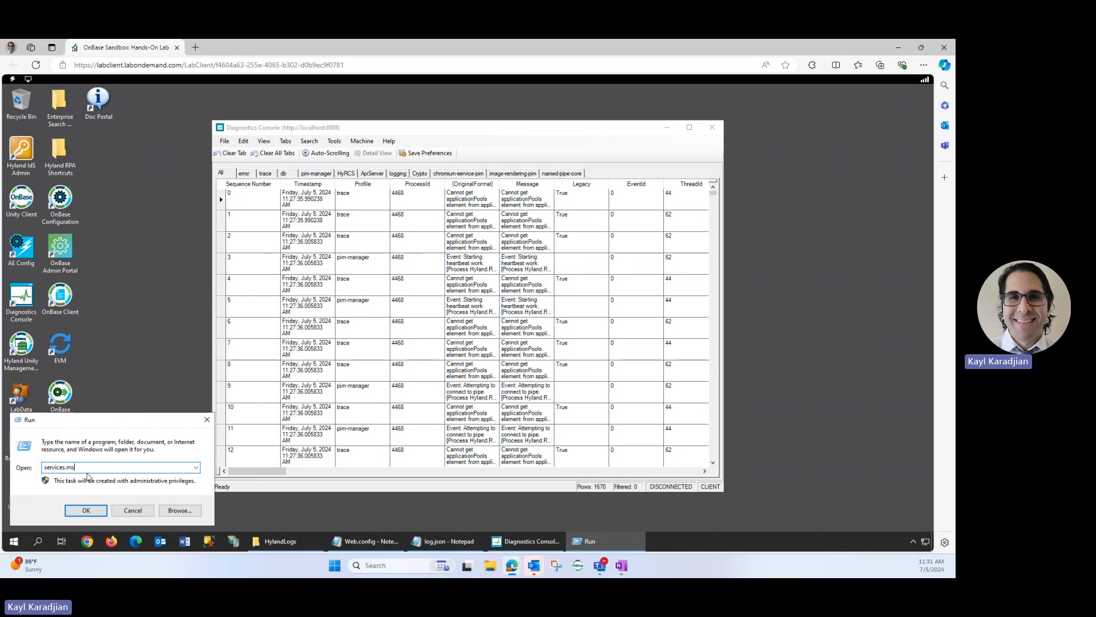
type("c")
left_click(84, 510)
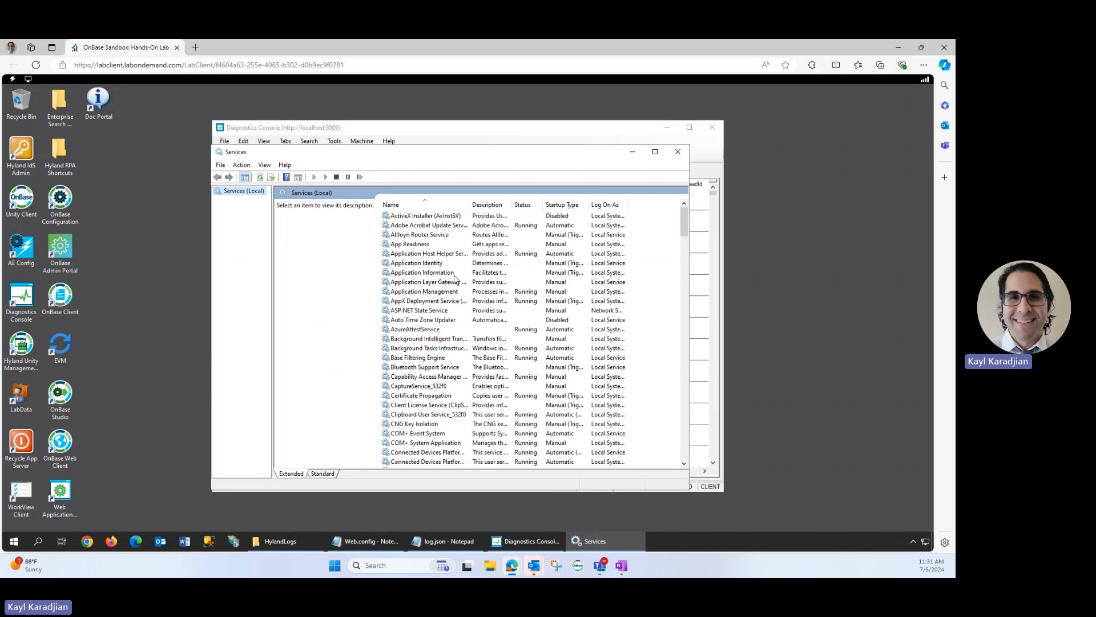
Find the Hyland Diagnostics Service in the services list, check its status, and minimize the Services console
scroll(411, 286, "down", 10)
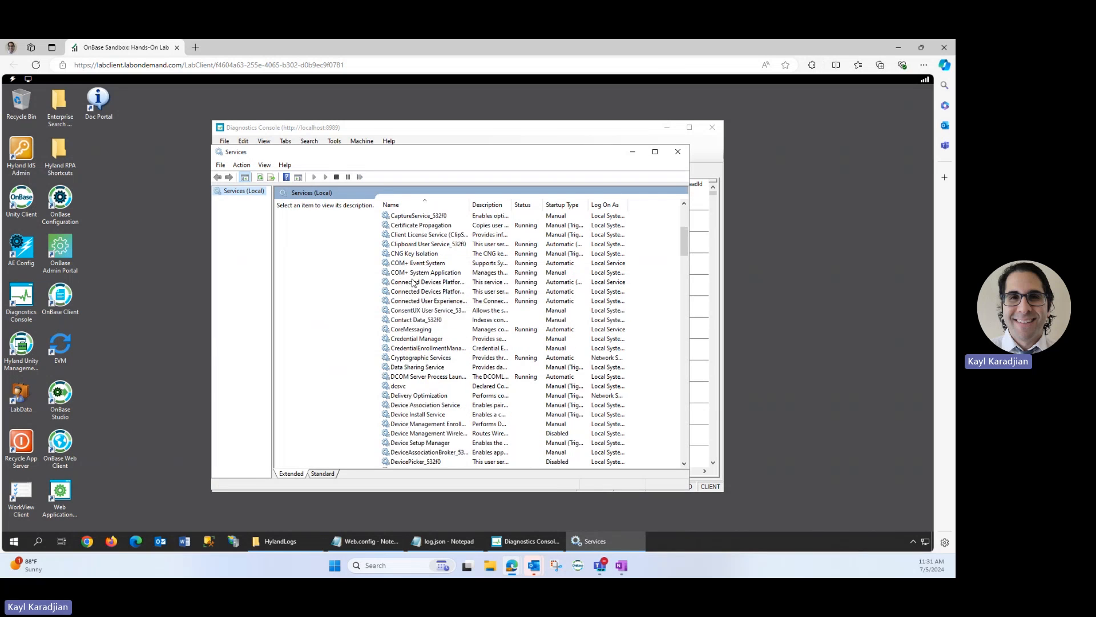
scroll(412, 282, "down", 15)
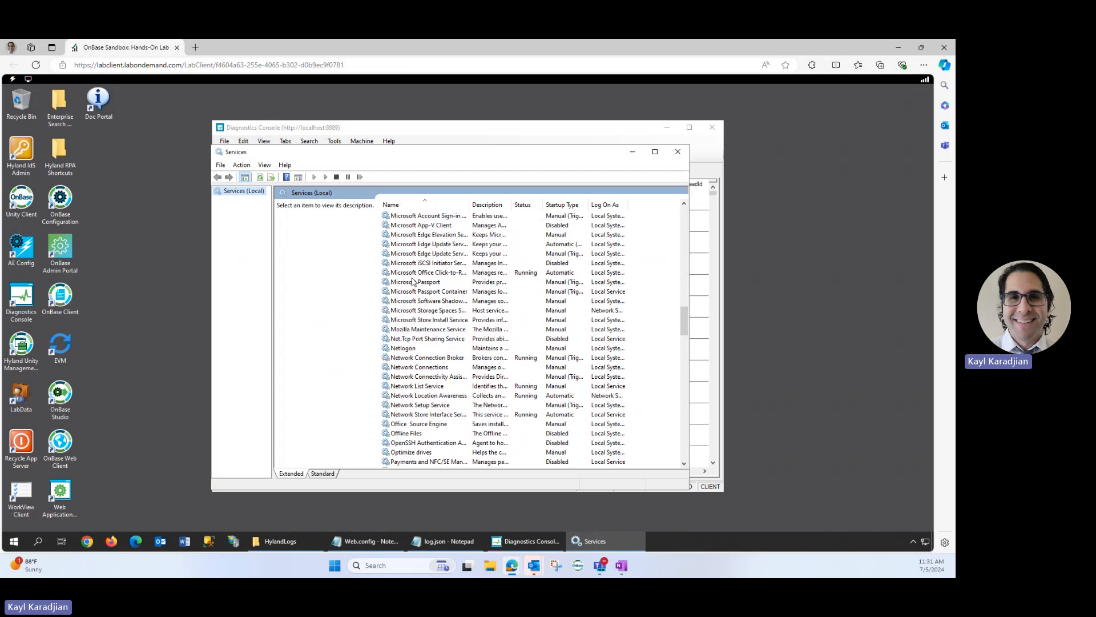
scroll(412, 282, "up", 5)
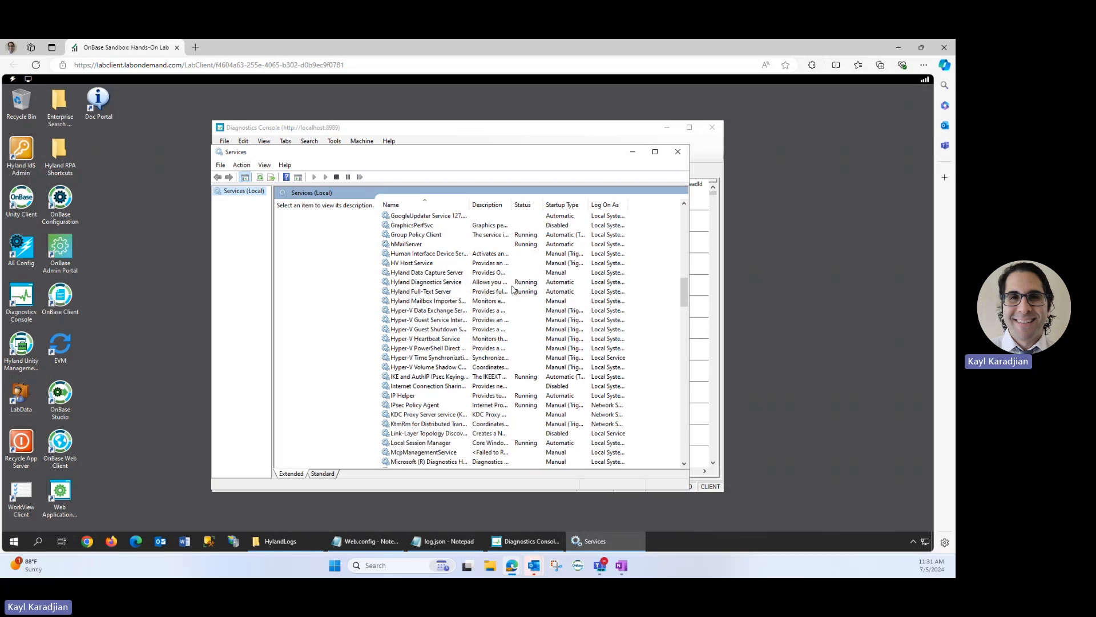
left_click(633, 152)
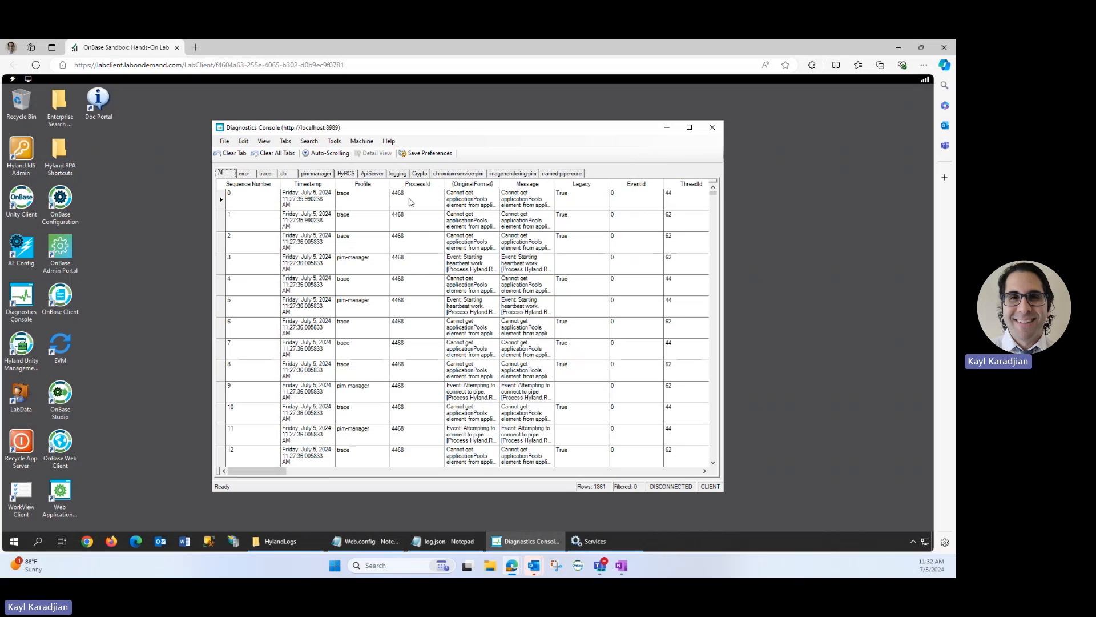
Open C:\HylandLogs\log.json from the Diagnostics Console and move the log viewer window over the console
left_click(224, 141)
left_click(239, 156)
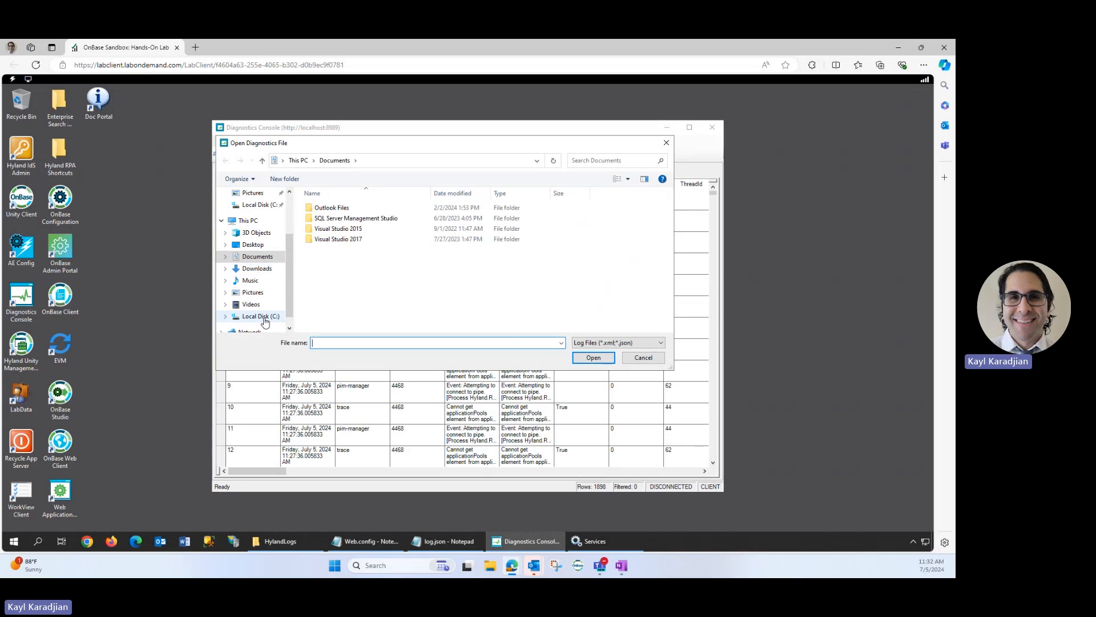
left_click(263, 317)
scroll(370, 318, "down", 1)
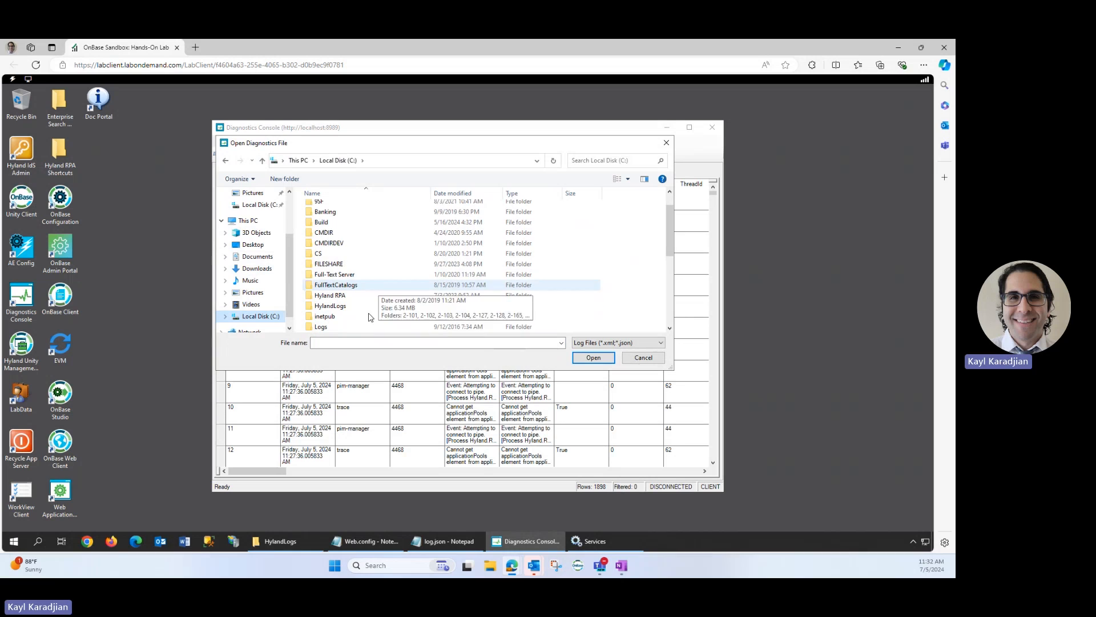
double_click(337, 306)
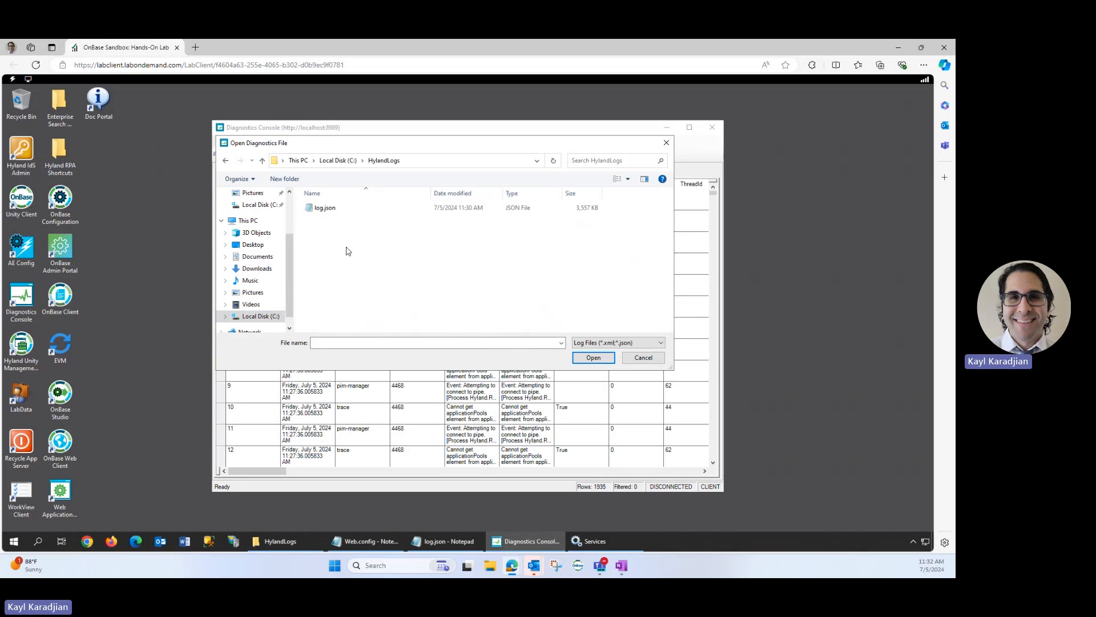
double_click(343, 215)
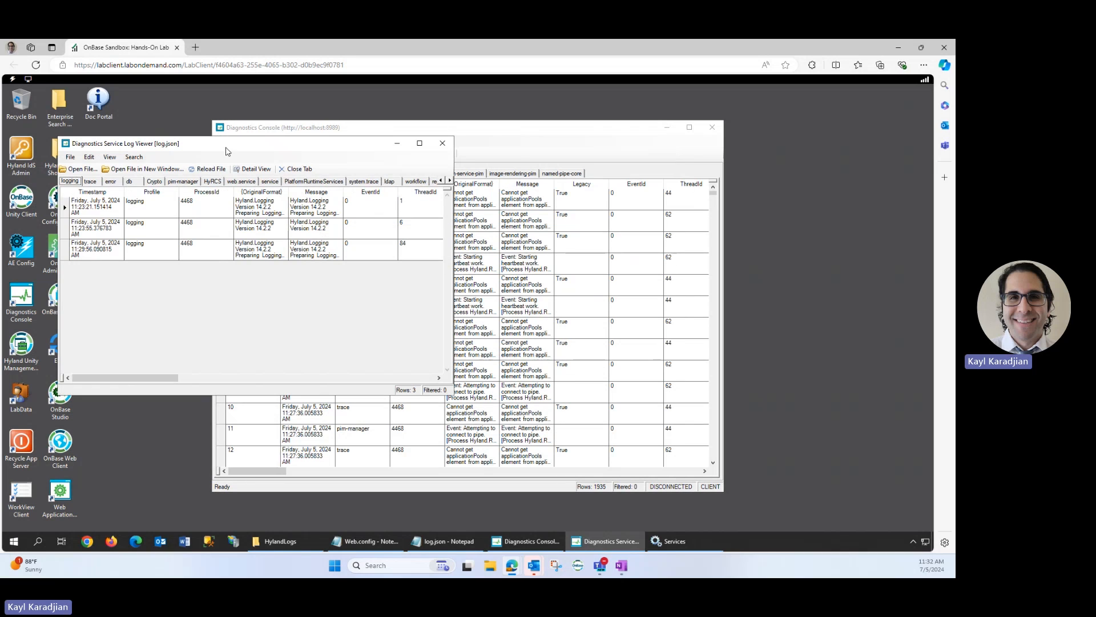
left_click_drag(225, 151, 452, 181)
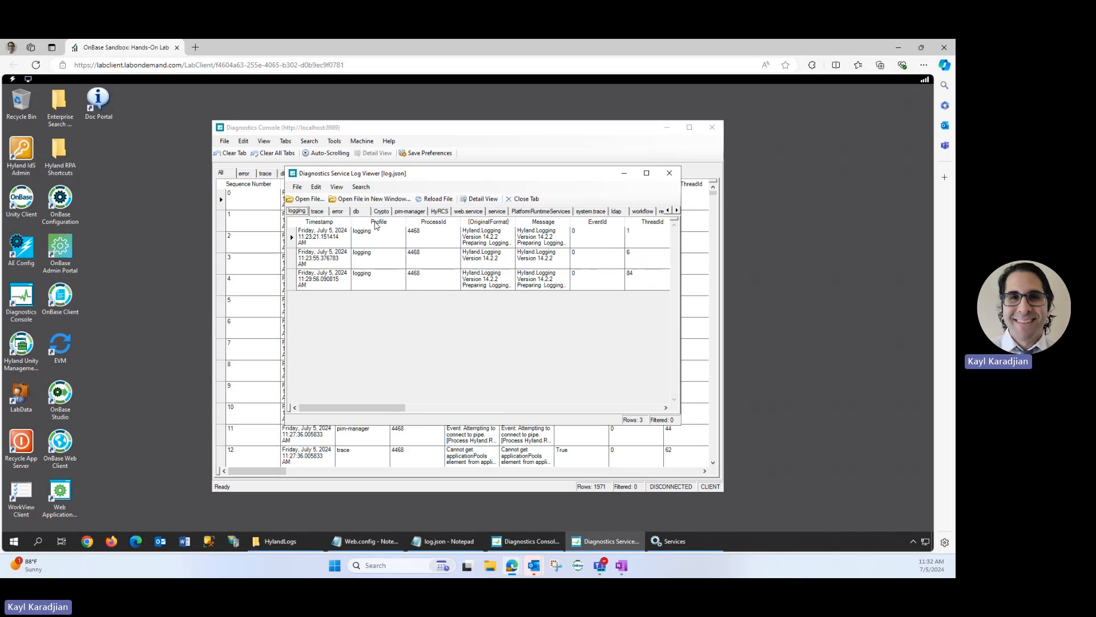
Examine the trace, error and db entries of log.json in the Diagnostics Service Log Viewer
left_click(321, 215)
left_click(337, 211)
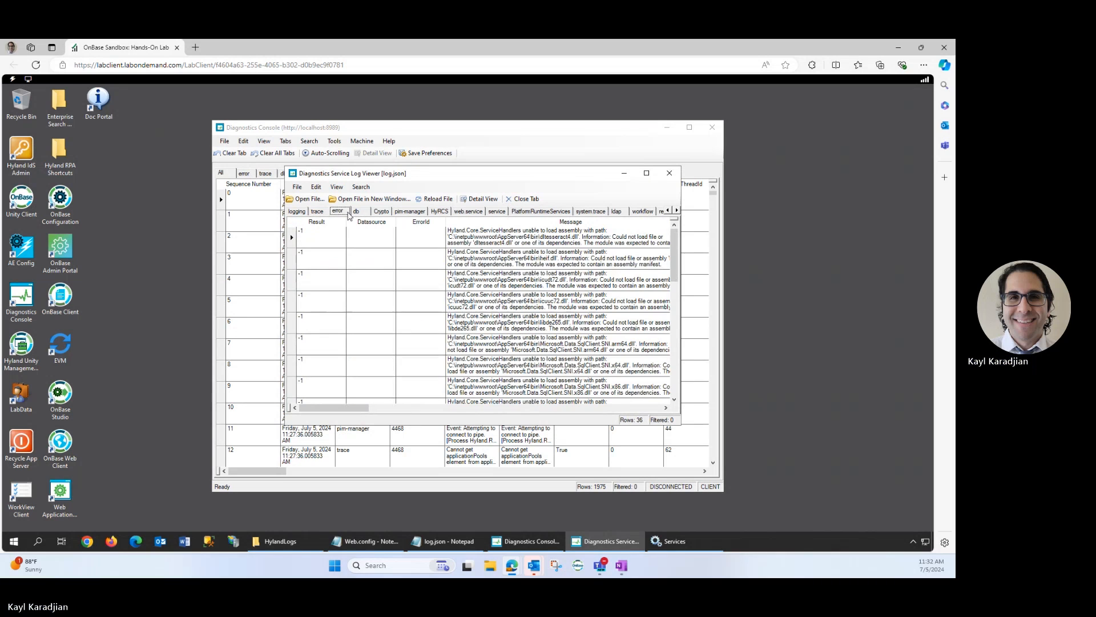
left_click(357, 212)
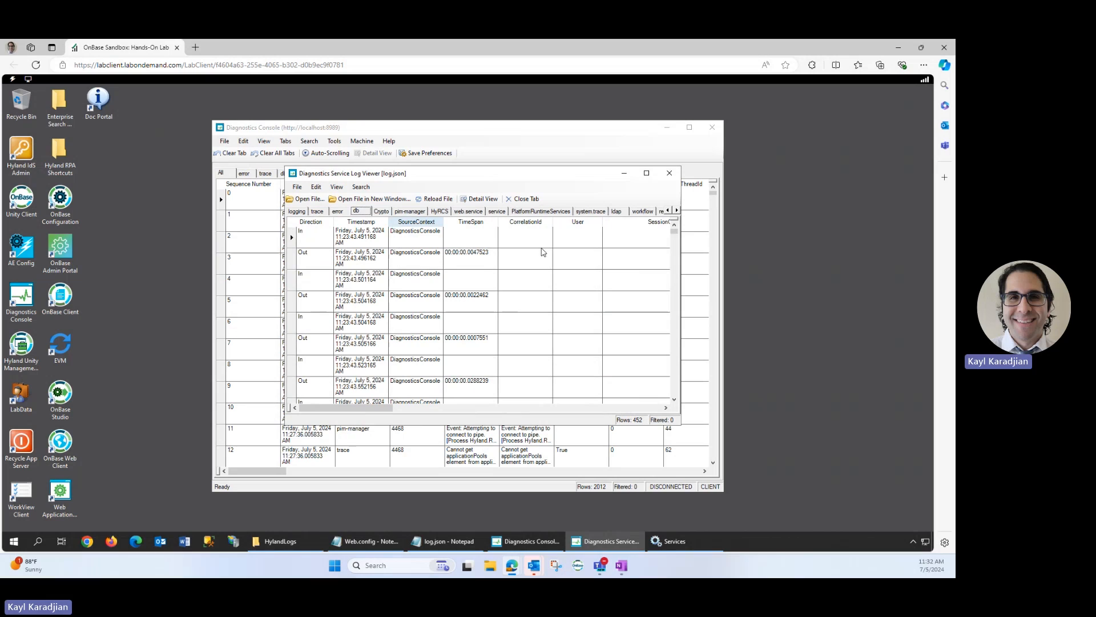